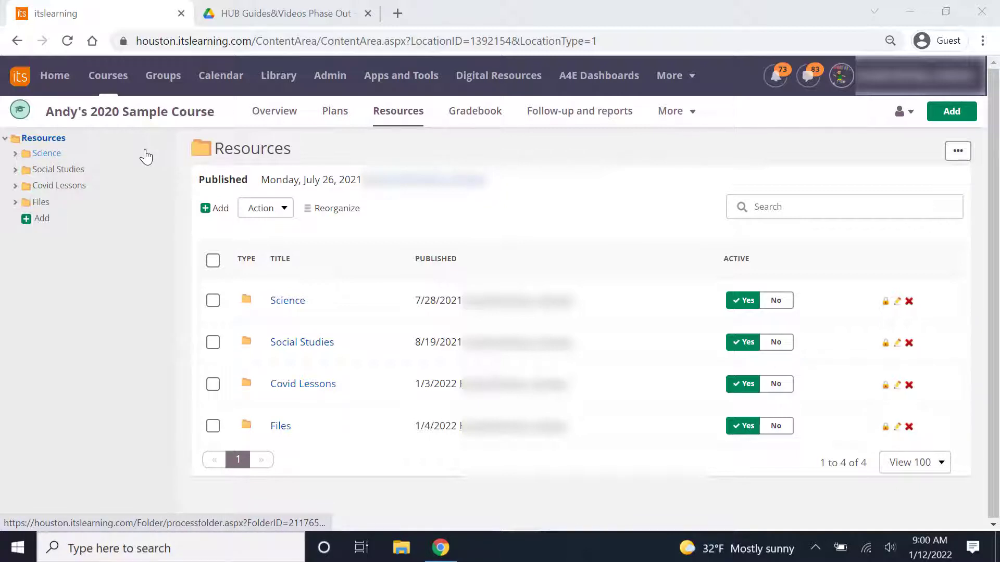
Show the Social Studies folder contents and reset the page zoom to 100%.
{"action": "left_click", "coordinate": [15, 154]}
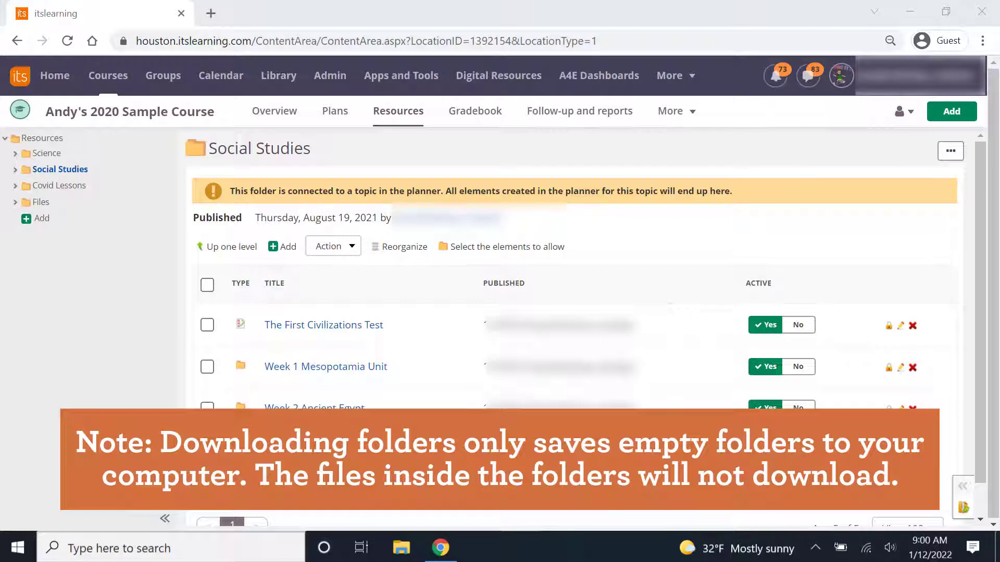
{"action": "key", "text": "ctrl+0"}
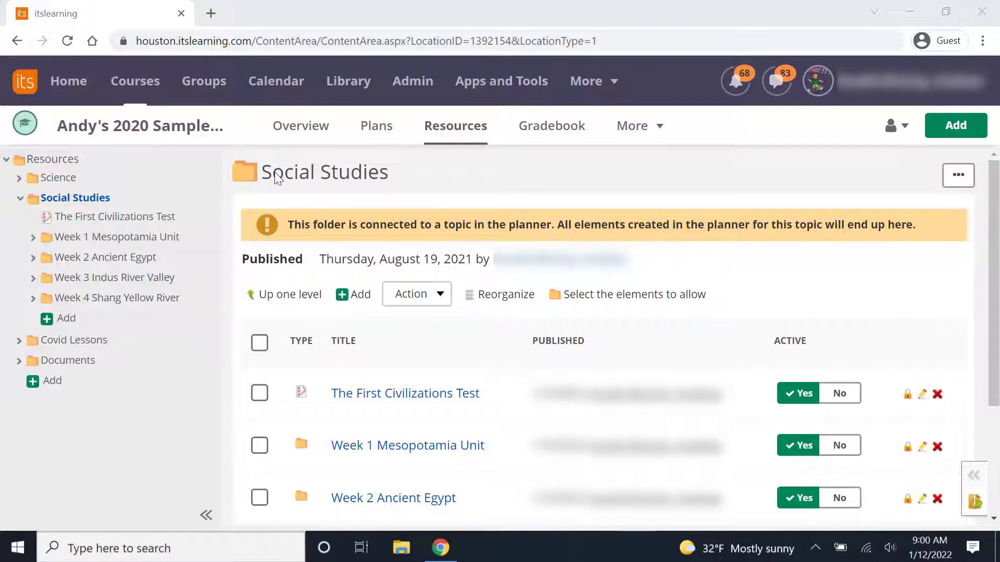
Tick select-all to choose the First Civilizations Test and all four Week folders.
{"action": "left_click", "coordinate": [259, 343]}
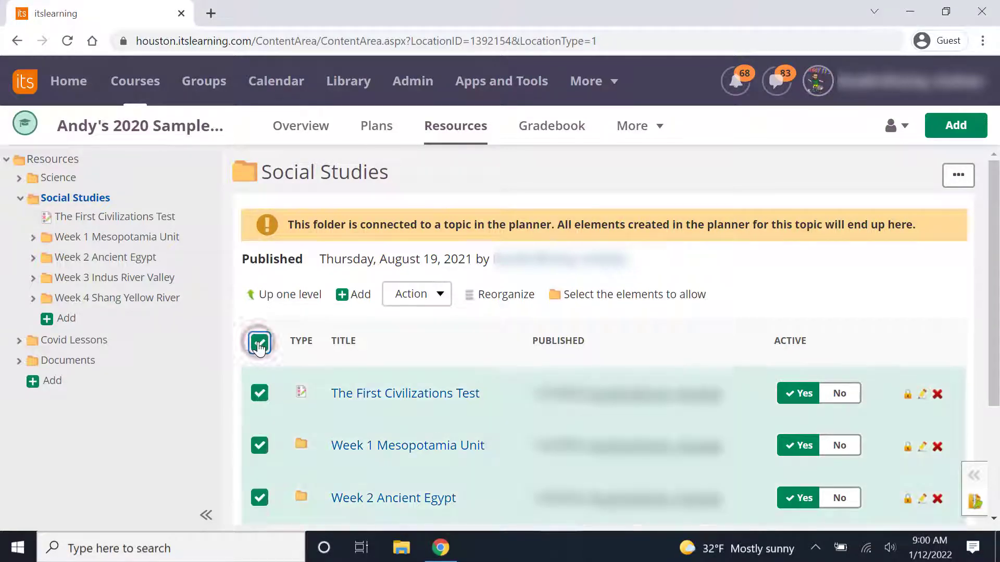
{"action": "scroll", "coordinate": [259, 349], "scroll_direction": "down", "scroll_amount": 1}
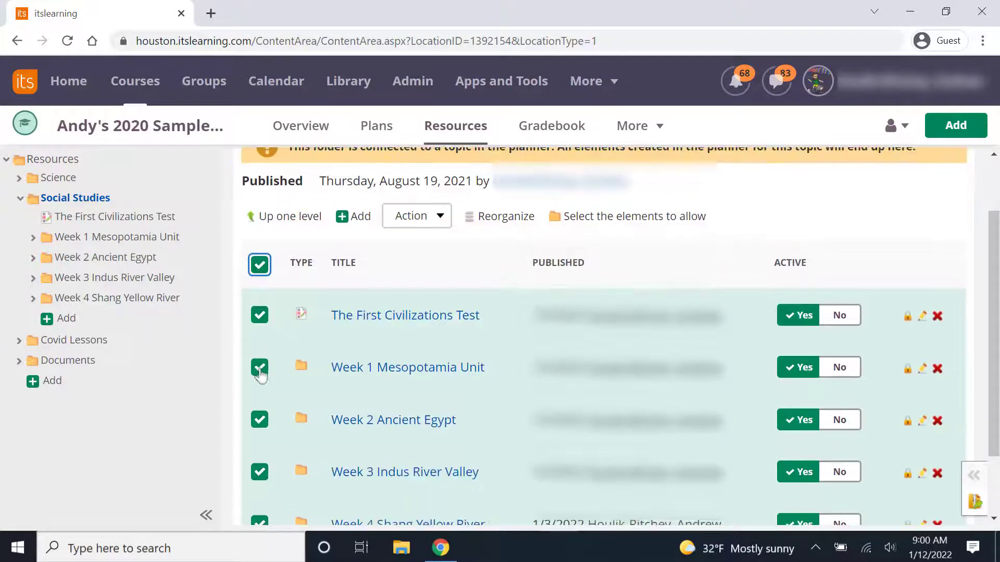
{"action": "scroll", "coordinate": [263, 410], "scroll_direction": "down", "scroll_amount": 1}
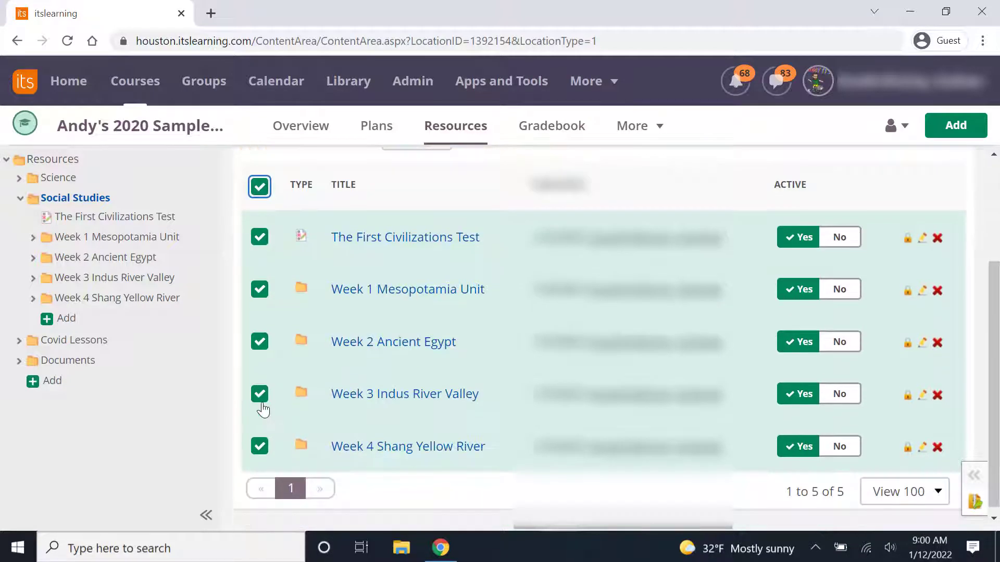
{"action": "scroll", "coordinate": [263, 410], "scroll_direction": "up", "scroll_amount": 1}
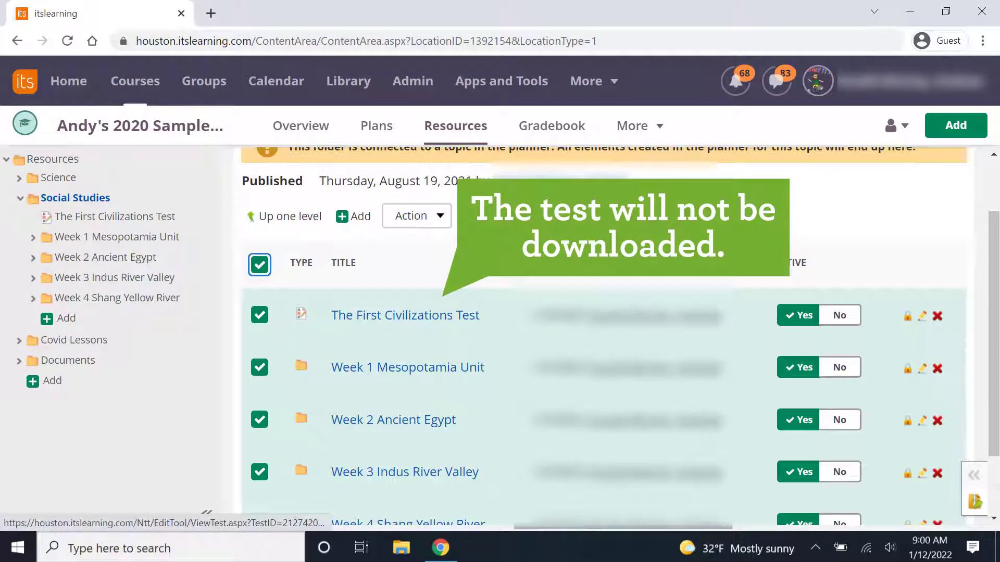
{"action": "scroll", "coordinate": [406, 316], "scroll_direction": "up", "scroll_amount": 1}
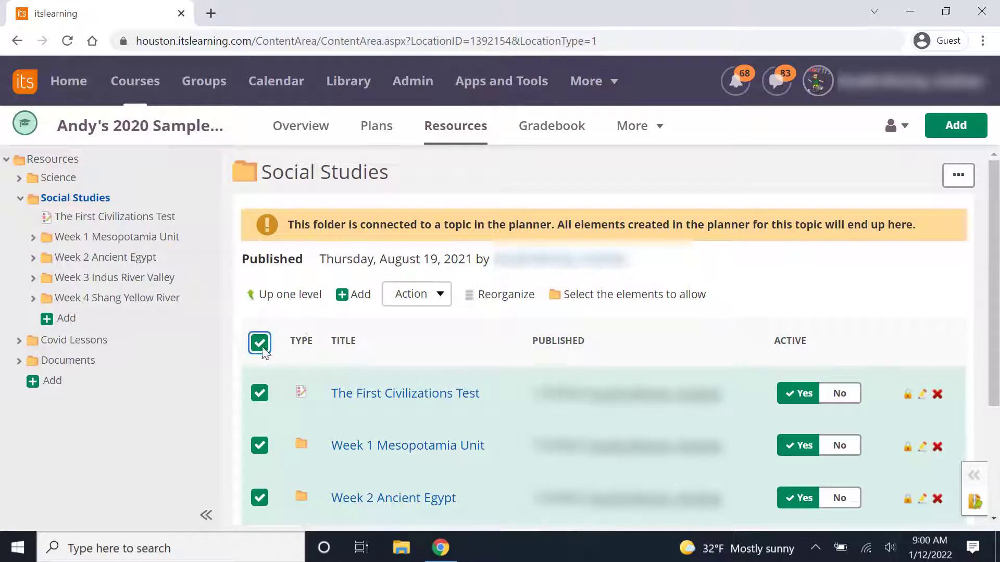
Use Action > Download to export the selection as Social Studies (2).zip.
{"action": "left_click", "coordinate": [441, 294]}
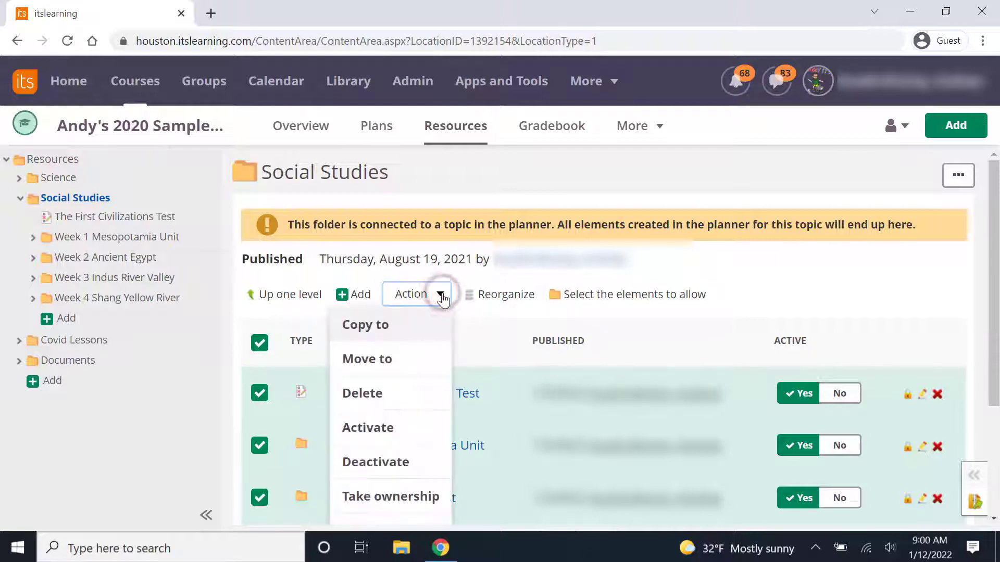
{"action": "scroll", "coordinate": [441, 294], "scroll_direction": "down", "scroll_amount": 1}
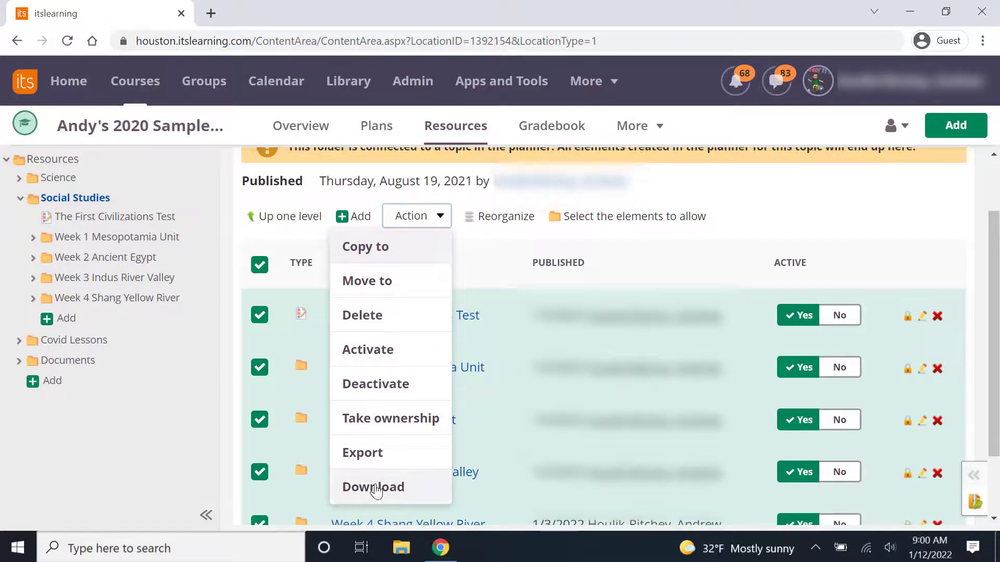
{"action": "left_click", "coordinate": [376, 489]}
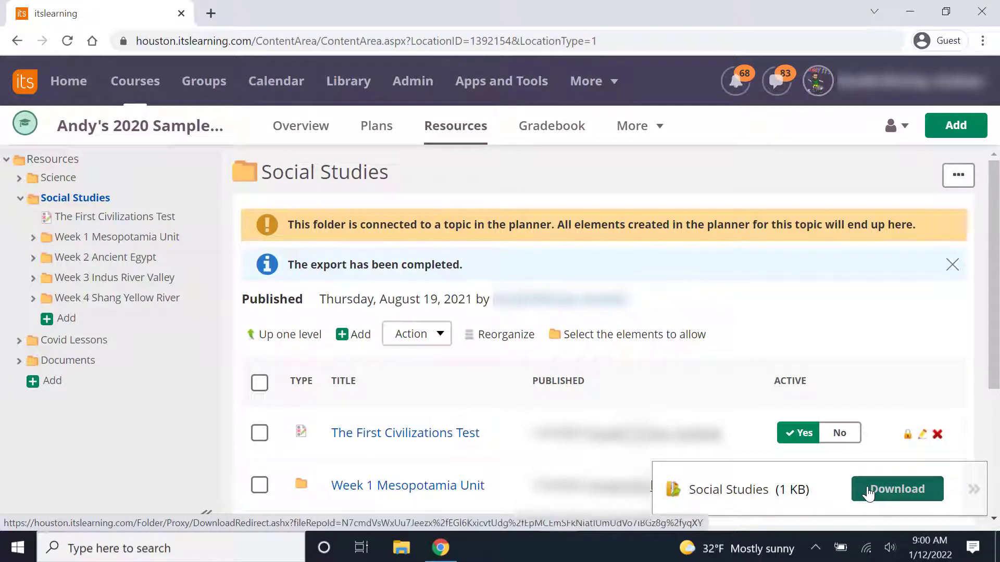
{"action": "left_click", "coordinate": [894, 498]}
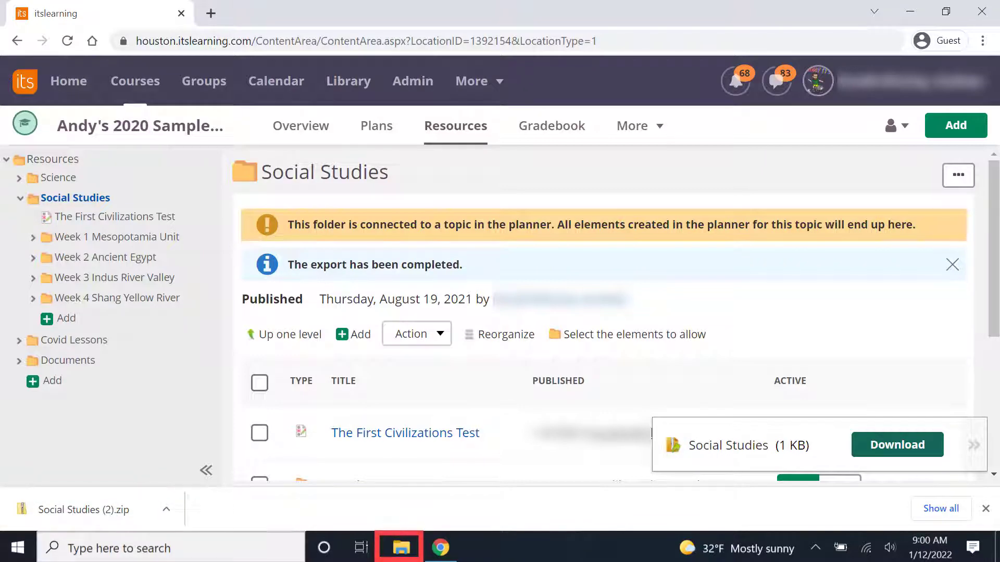
Open the Social Studies zip in Downloads and confirm the Week 1 Mesopotamia Unit folder is empty.
{"action": "left_click", "coordinate": [401, 548]}
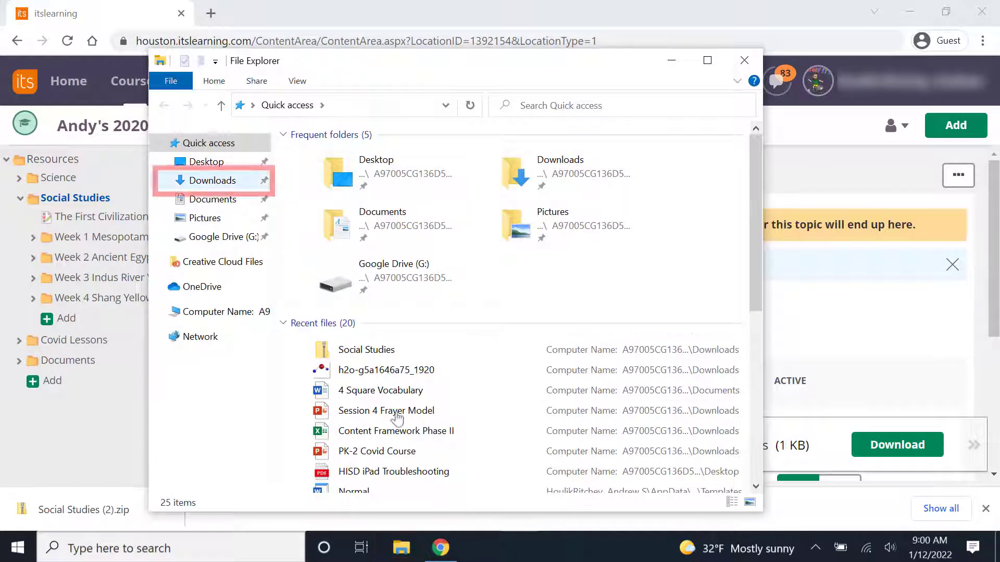
{"action": "left_click", "coordinate": [204, 182]}
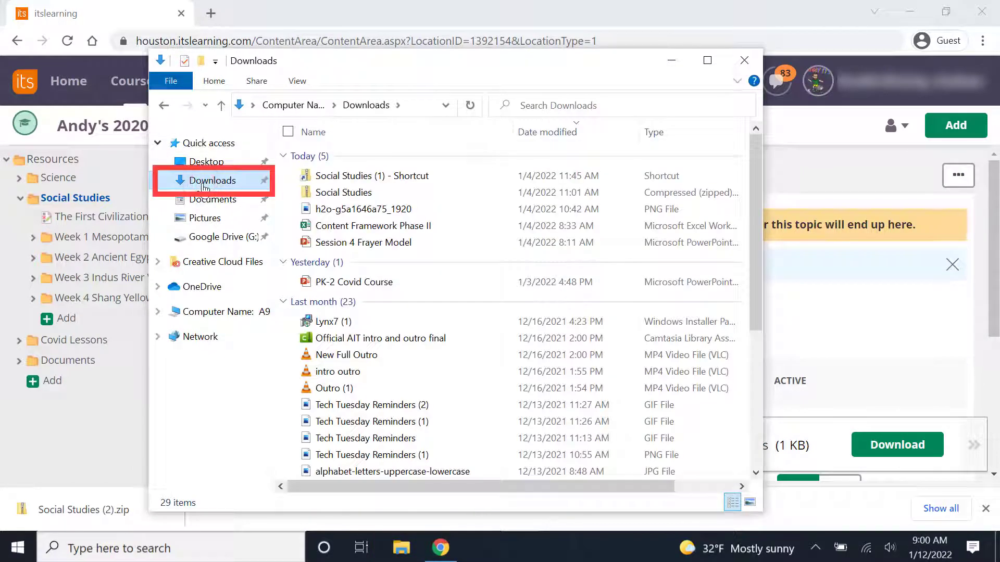
{"action": "double_click", "coordinate": [340, 193]}
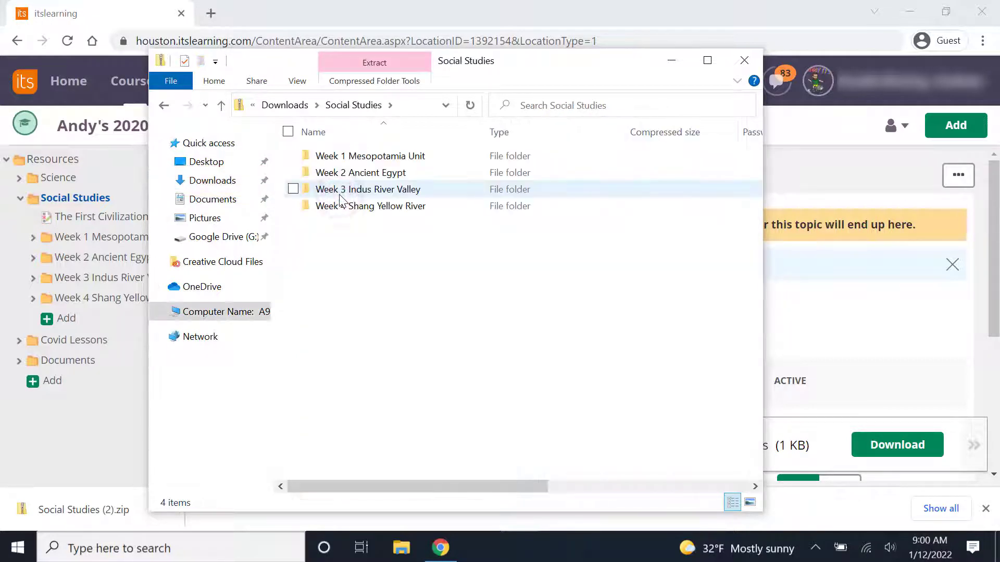
{"action": "double_click", "coordinate": [326, 157]}
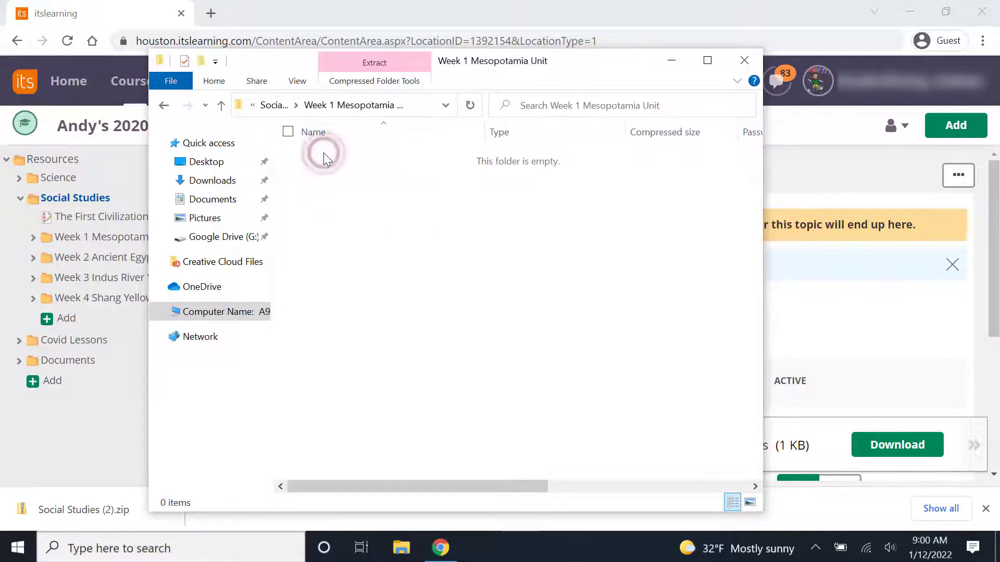
{"action": "left_click", "coordinate": [221, 106]}
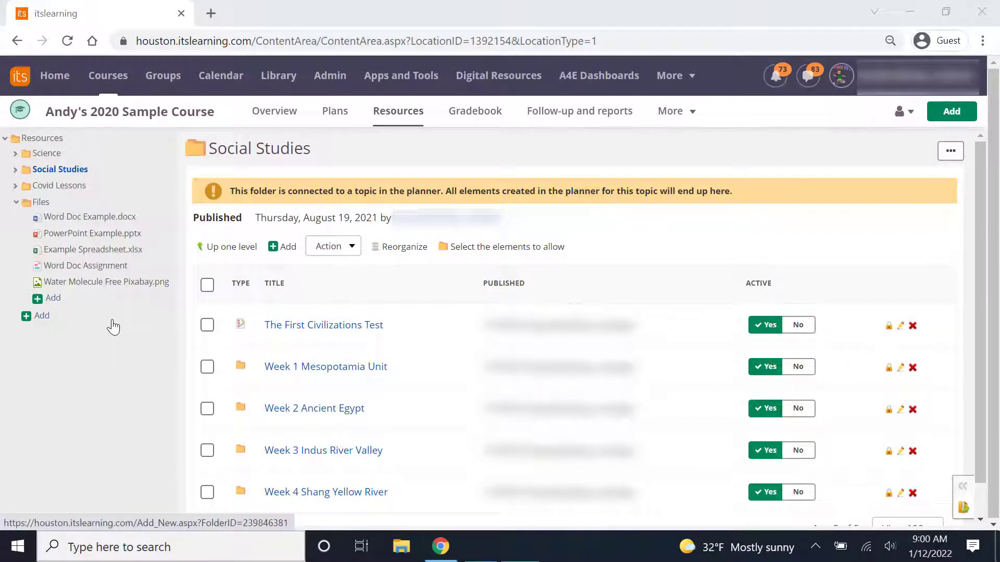
Open Word Doc Example.docx in the Files folder and download it.
{"action": "left_click", "coordinate": [101, 220]}
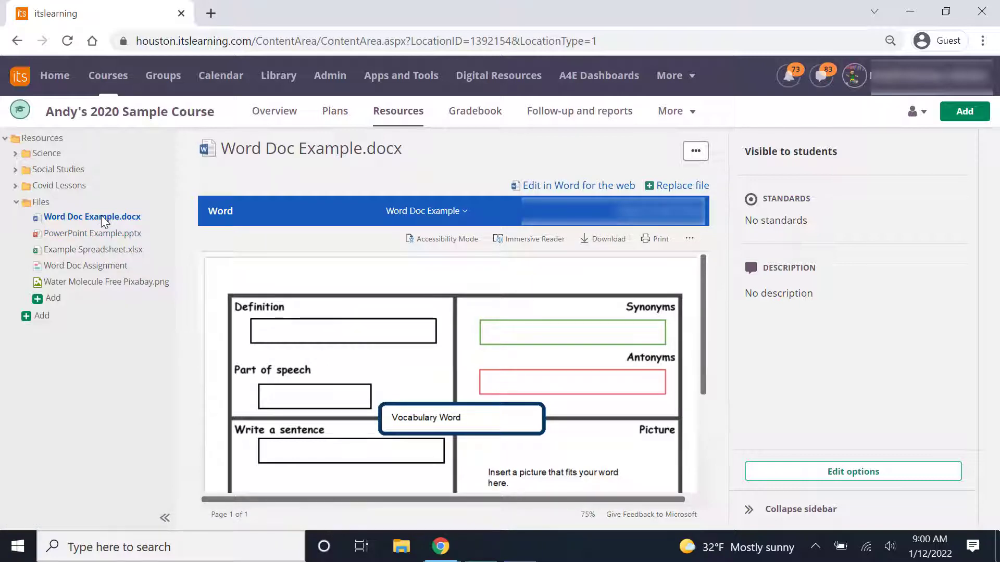
{"action": "left_click", "coordinate": [607, 246]}
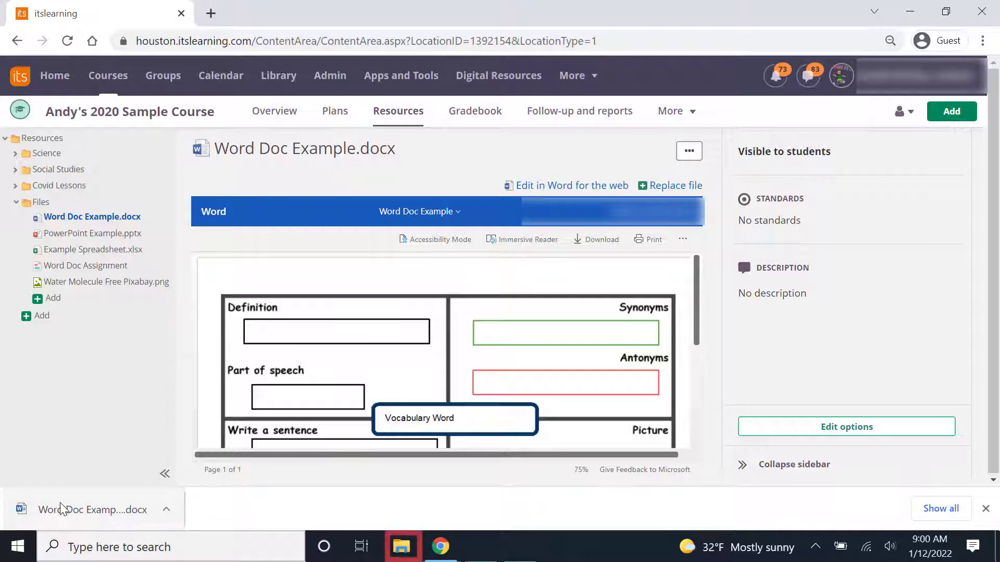
Check the File Explorer Downloads folder for the Word document.
{"action": "left_click", "coordinate": [402, 546]}
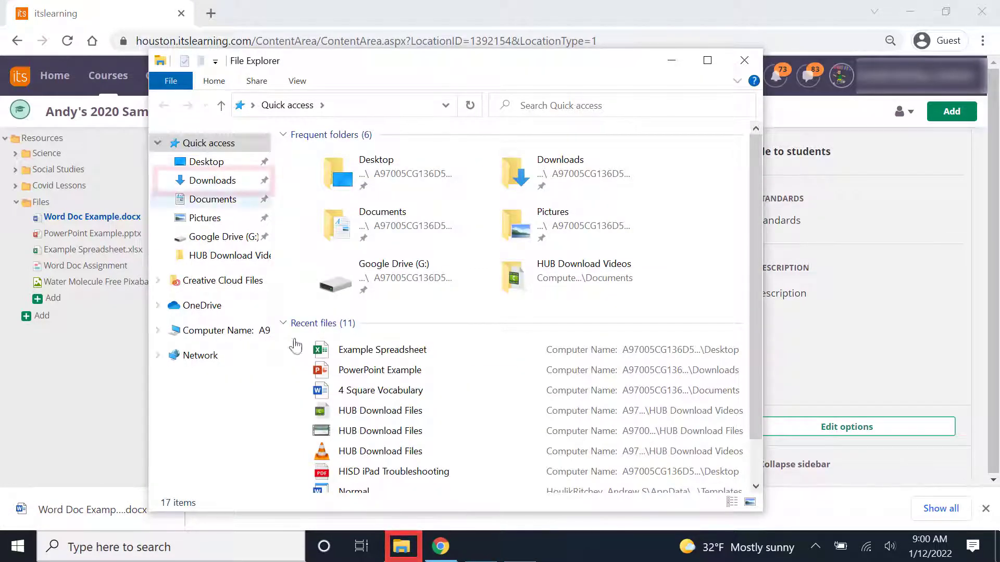
{"action": "left_click", "coordinate": [223, 182]}
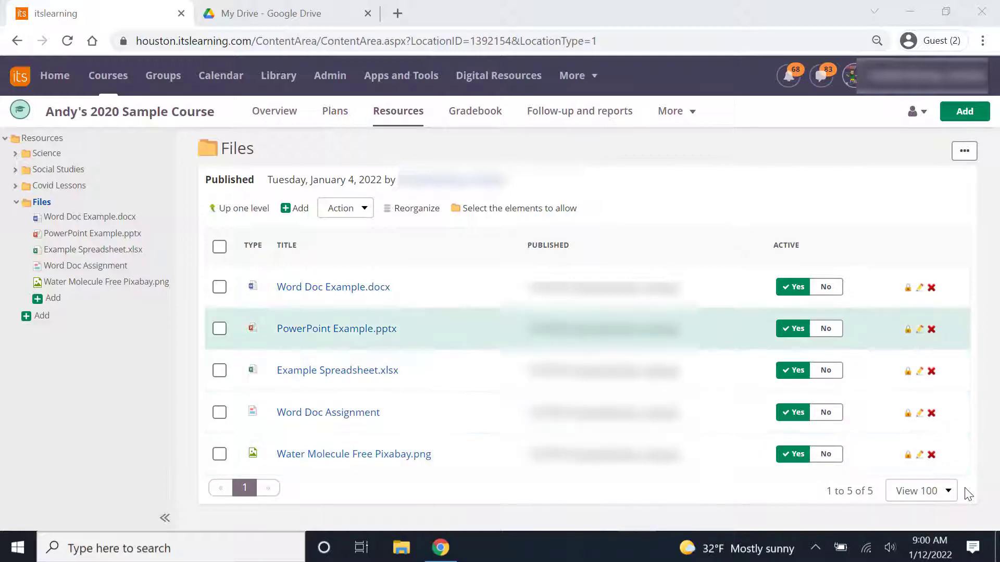
Download PowerPoint Example.pptx, saved as PowerPoint Example (3).pptx, and open it.
{"action": "left_click", "coordinate": [99, 235]}
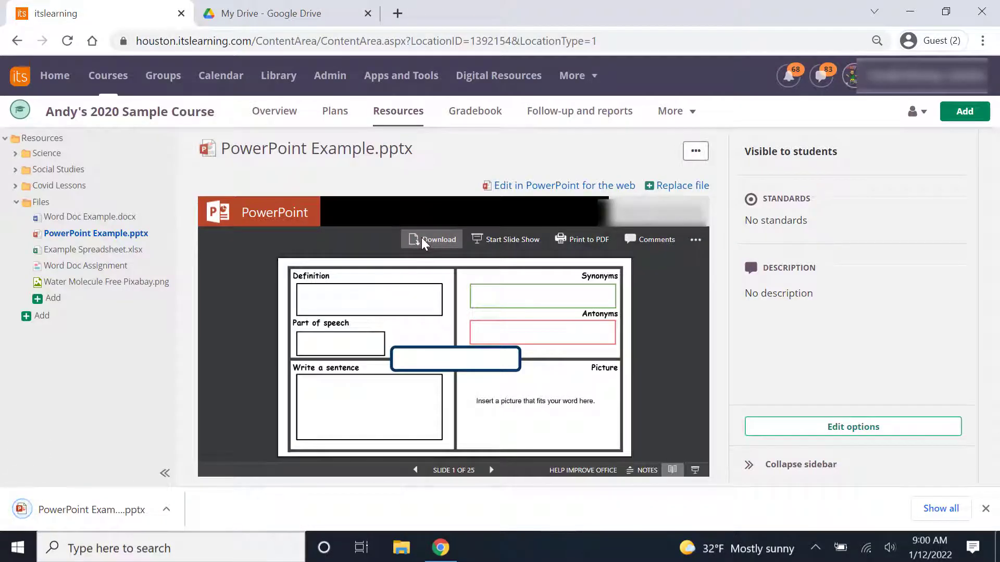
{"action": "left_click", "coordinate": [78, 511]}
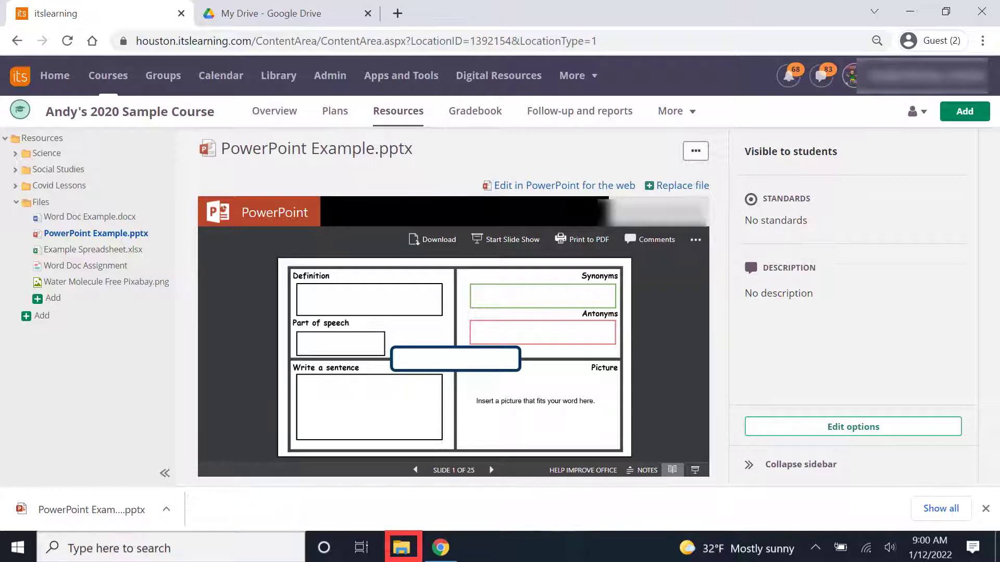
Check the File Explorer Downloads folder for the PowerPoint file.
{"action": "left_click", "coordinate": [402, 548]}
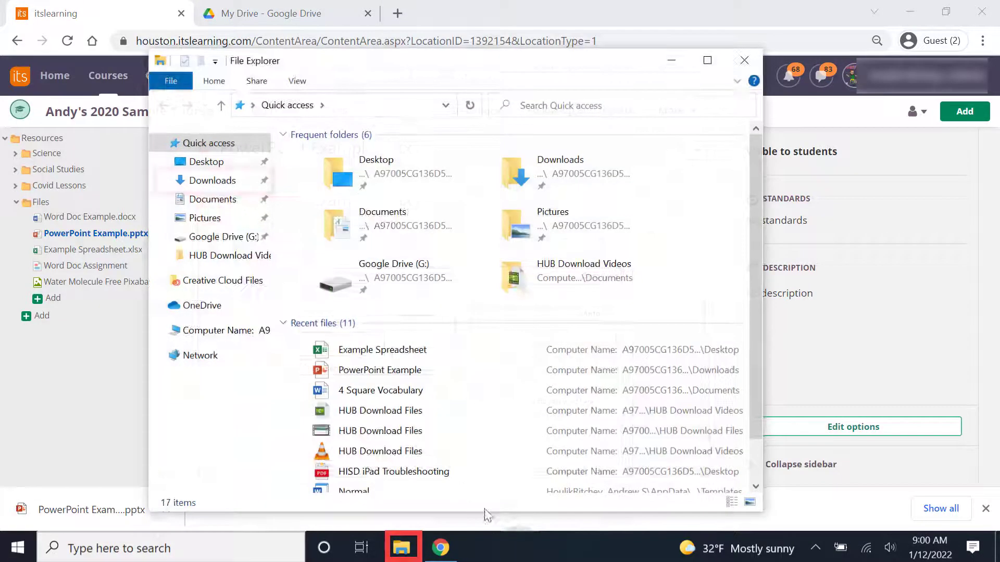
{"action": "left_click", "coordinate": [210, 182]}
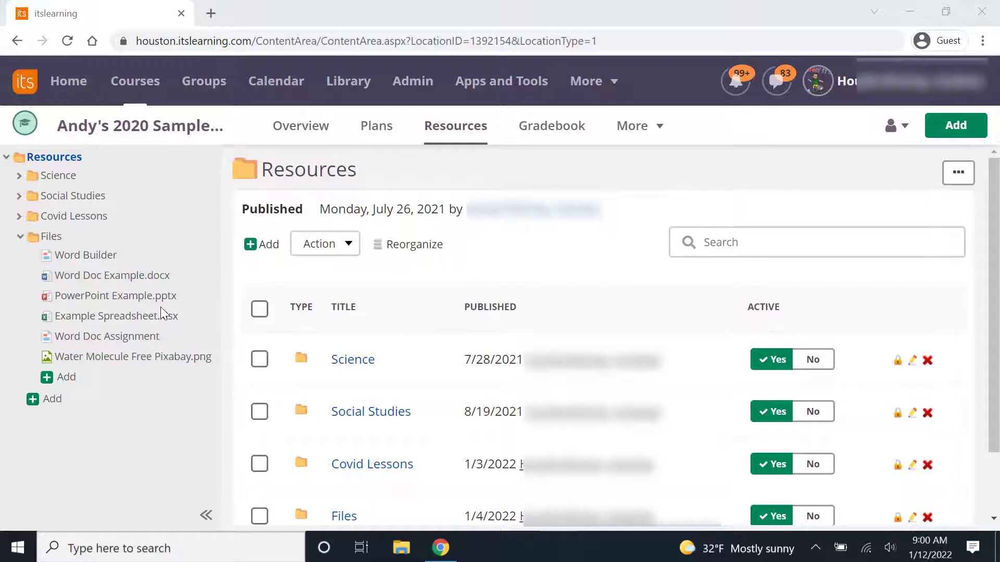
Open Example Spreadsheet.xlsx in Excel for the web for editing.
{"action": "left_click", "coordinate": [131, 320]}
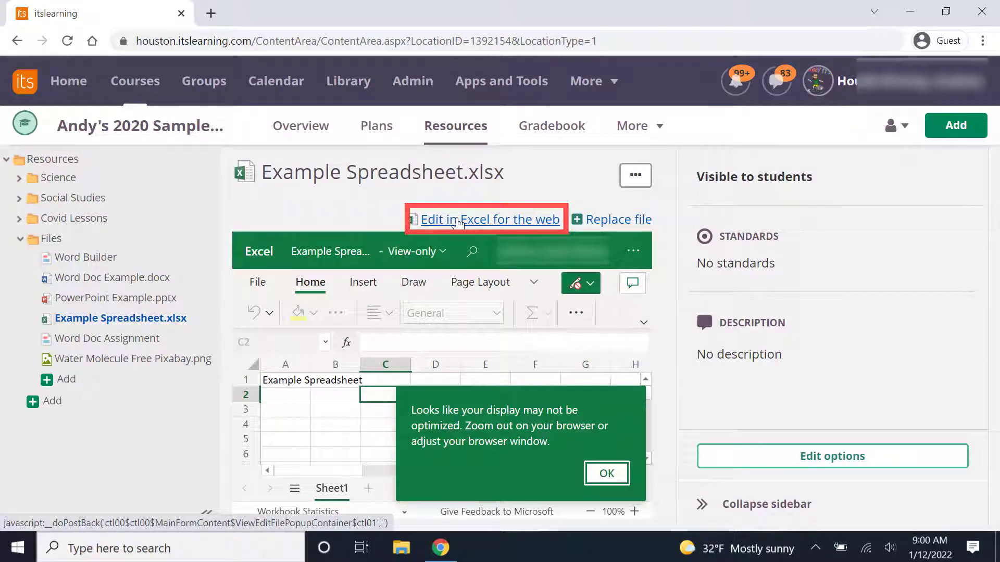
{"action": "left_click", "coordinate": [458, 222]}
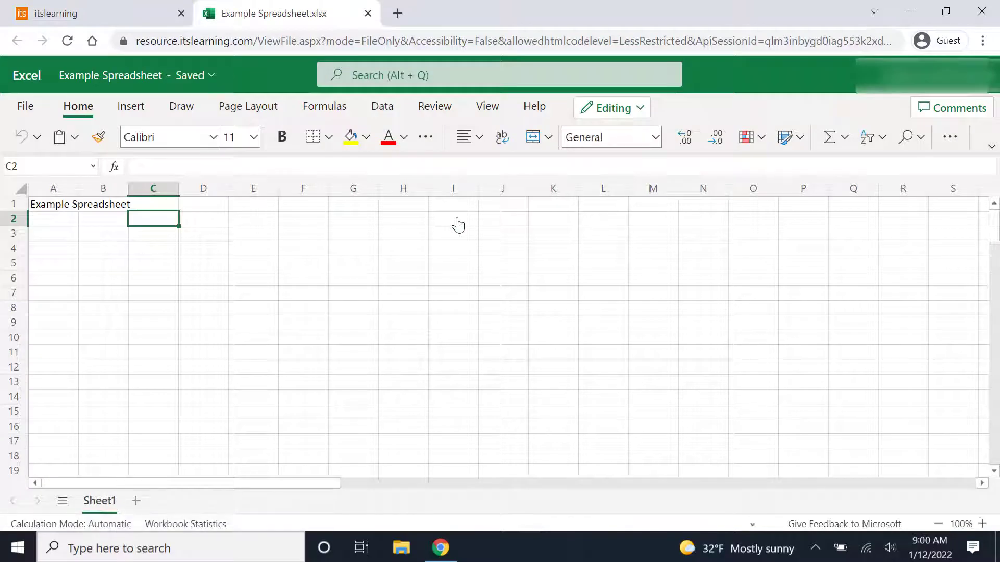
Download a copy as Example Spreadsheet (2).xlsx, then bring up File Explorer.
{"action": "left_click", "coordinate": [23, 106]}
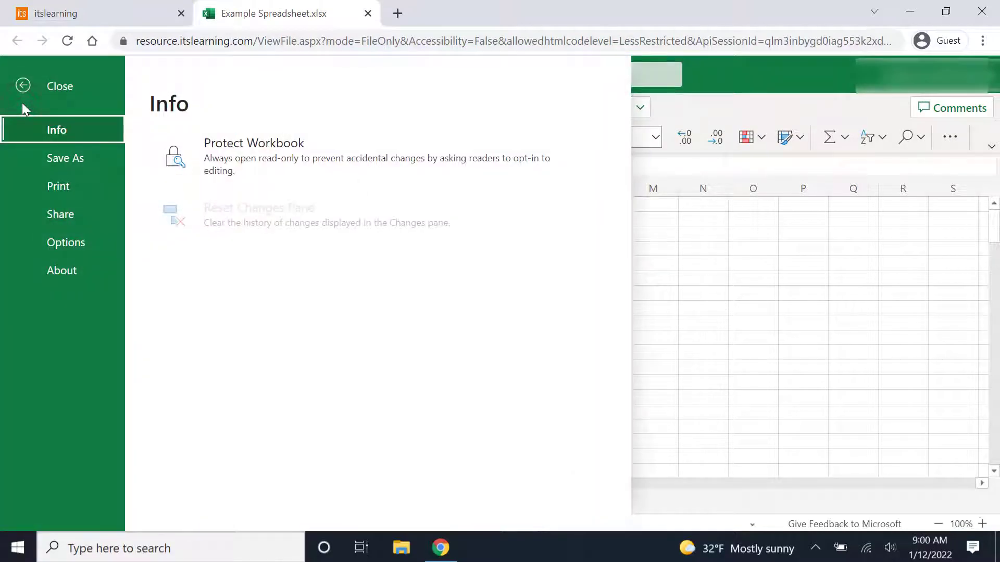
{"action": "left_click", "coordinate": [39, 158]}
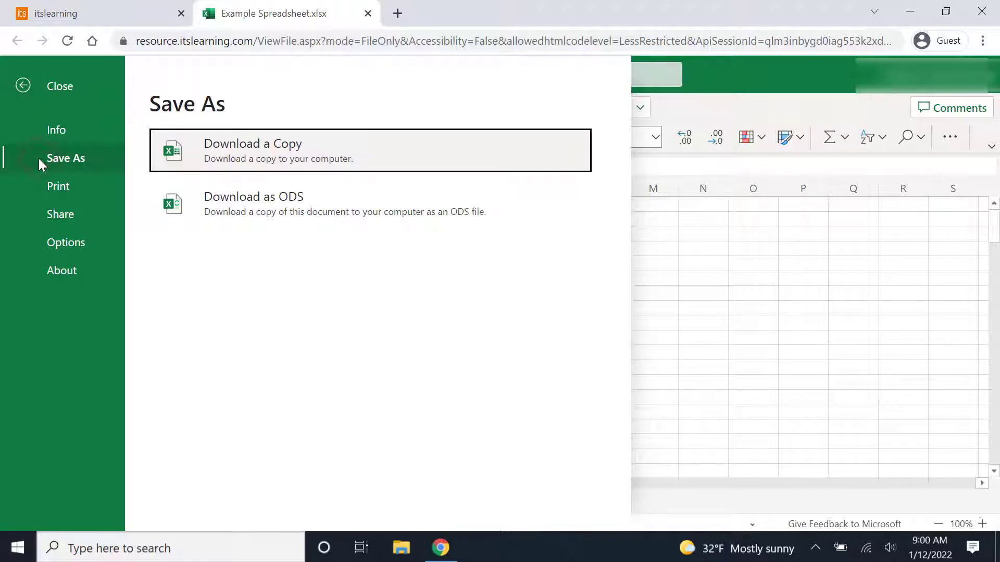
{"action": "left_click", "coordinate": [197, 159]}
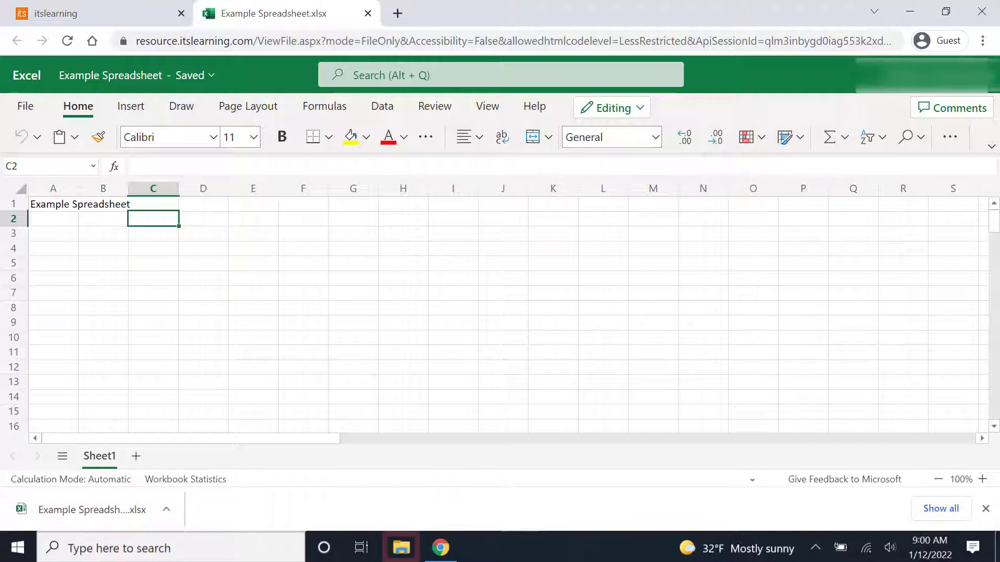
{"action": "left_click", "coordinate": [401, 547]}
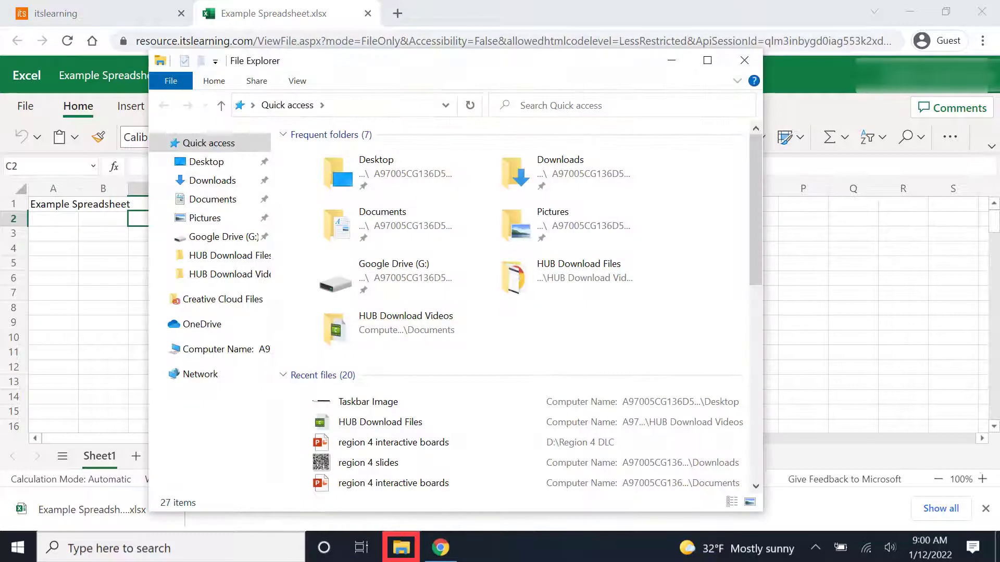
Show the Downloads folder in File Explorer to review the downloaded files.
{"action": "left_click", "coordinate": [194, 183]}
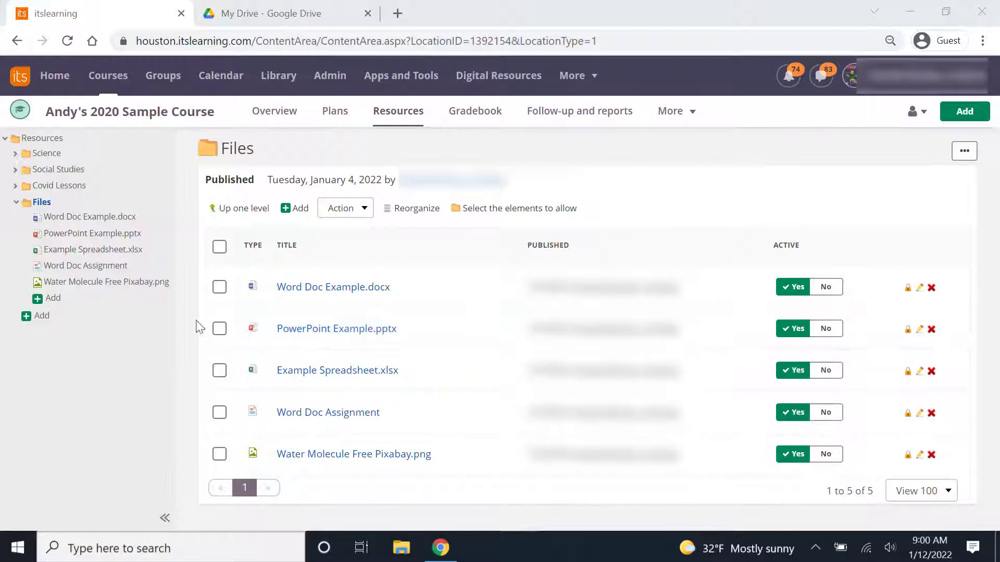
Open Word Doc Assignment and download 4 Square Vocabulary.docx, PowerPoint Example.pptx and Example Spreadsheet.xlsx.
{"action": "left_click", "coordinate": [98, 267]}
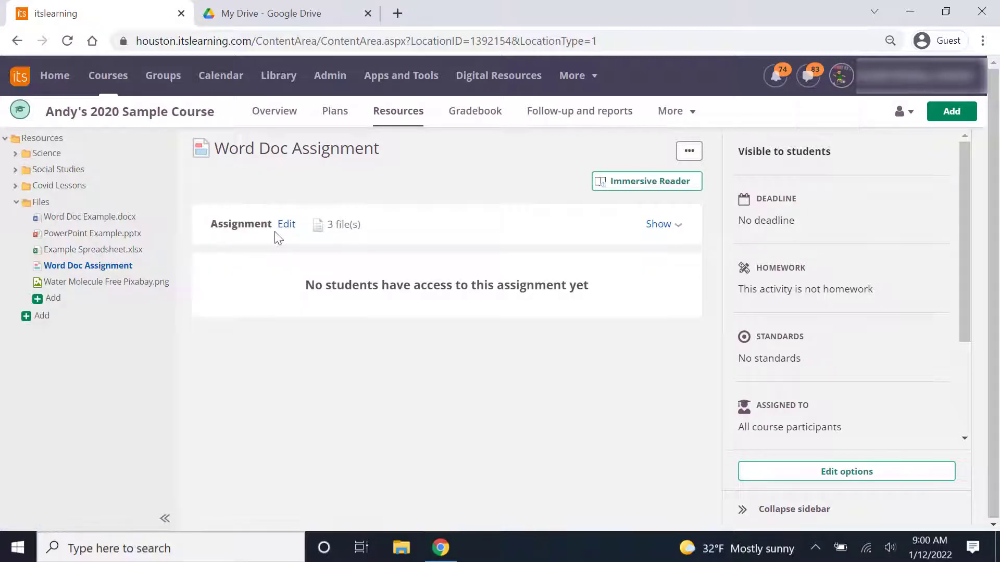
{"action": "left_click", "coordinate": [666, 228]}
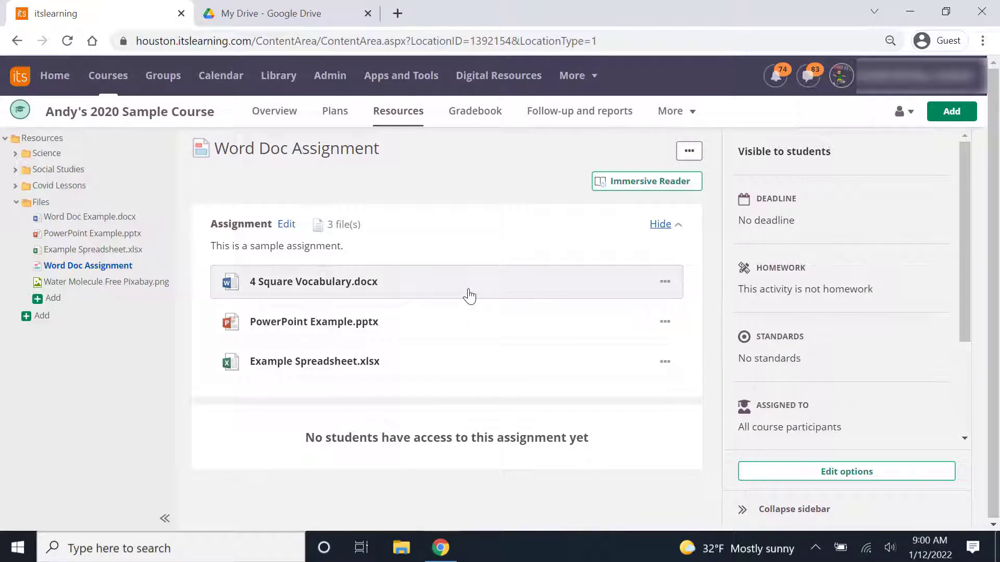
{"action": "left_click", "coordinate": [666, 283]}
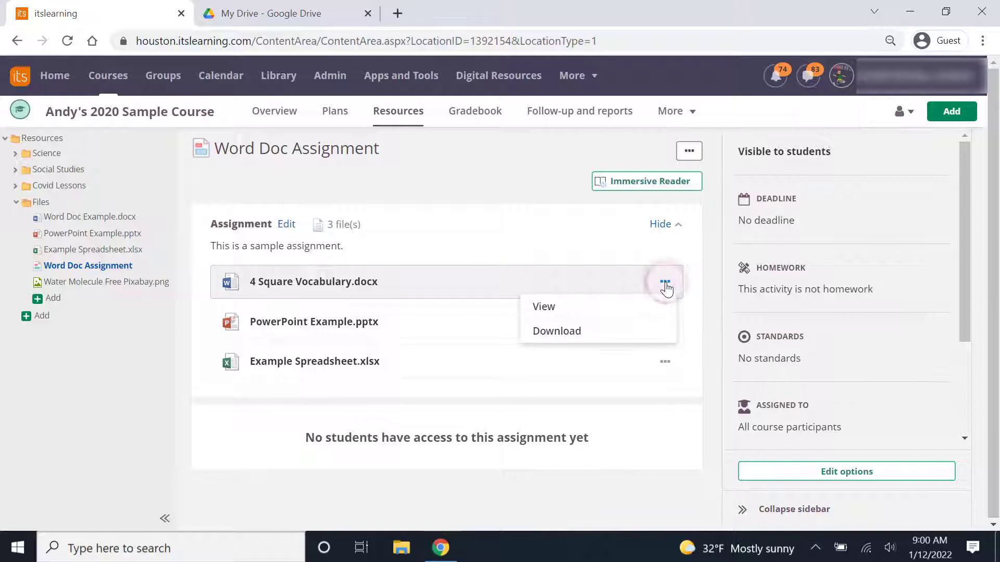
{"action": "left_click", "coordinate": [586, 334]}
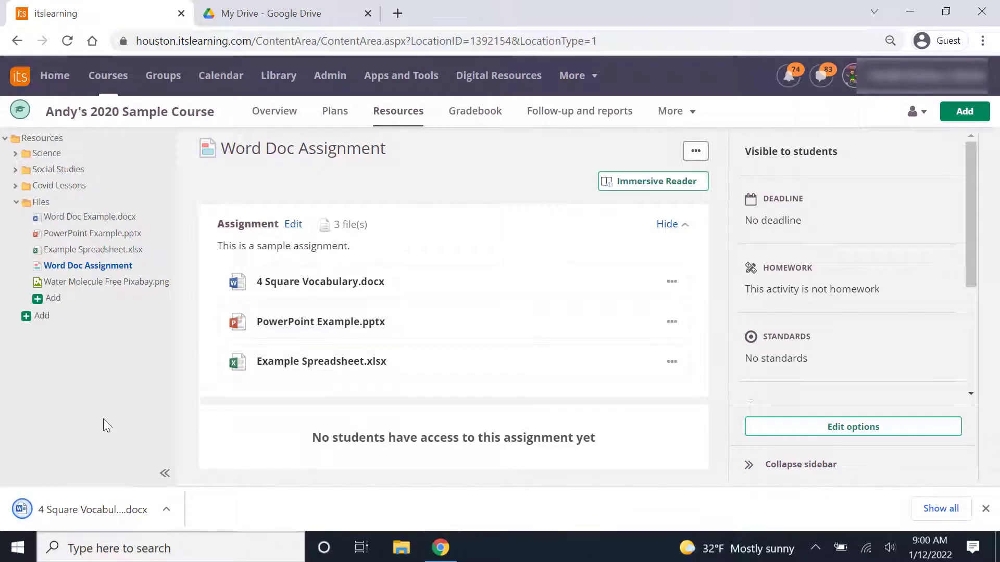
{"action": "left_click", "coordinate": [672, 324]}
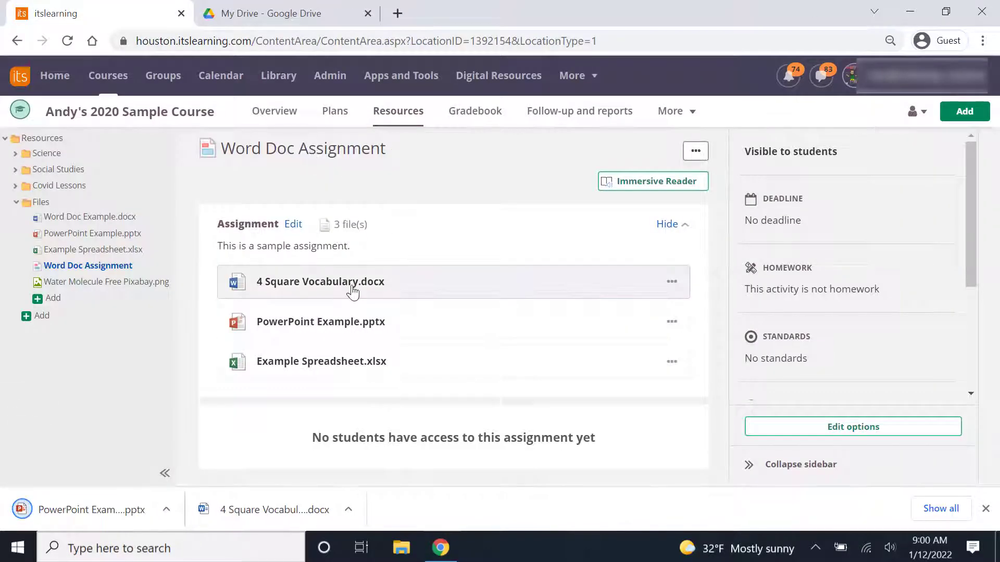
{"action": "left_click", "coordinate": [662, 365]}
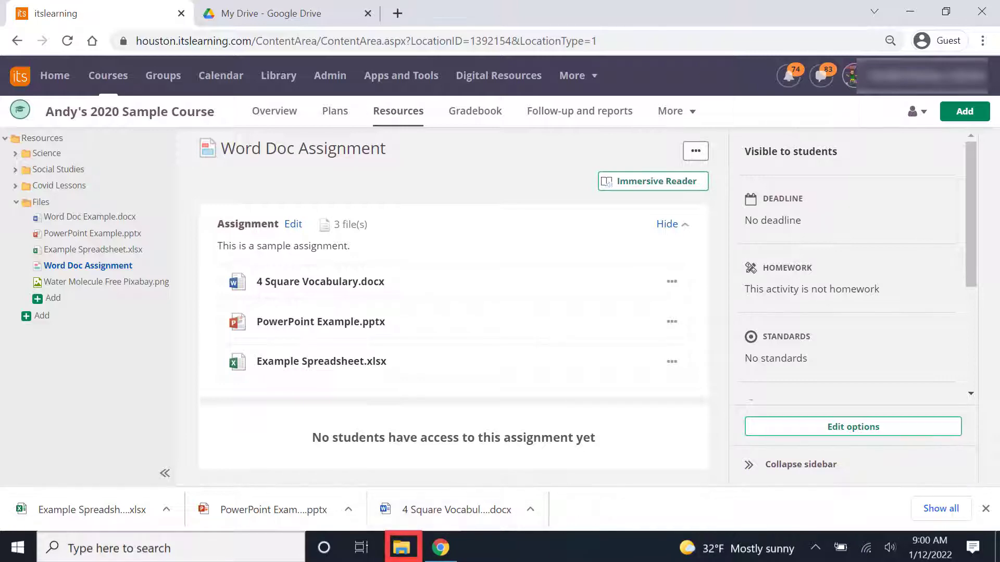
Open File Explorer's Downloads folder to check for the new course files.
{"action": "left_click", "coordinate": [401, 547]}
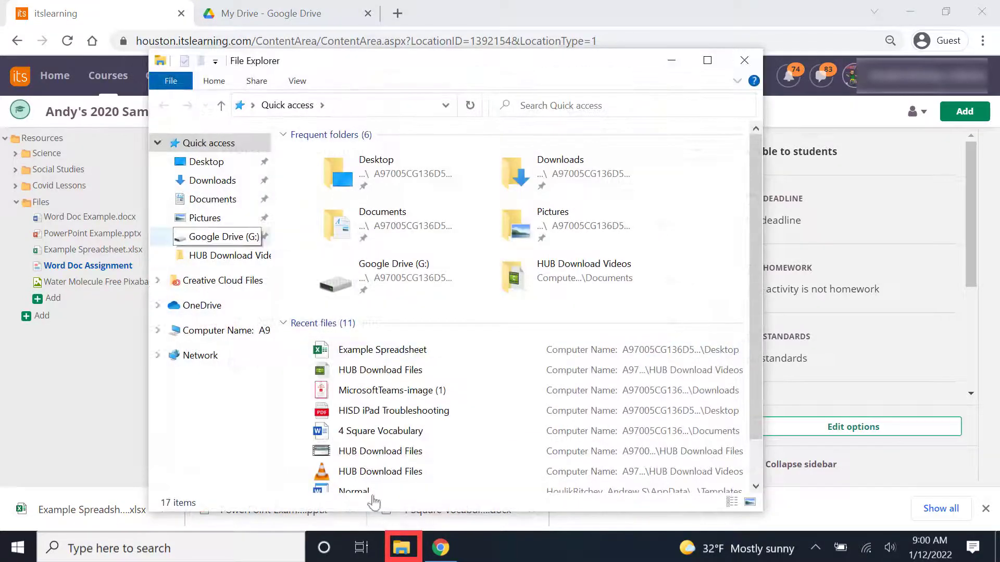
{"action": "left_click", "coordinate": [201, 181]}
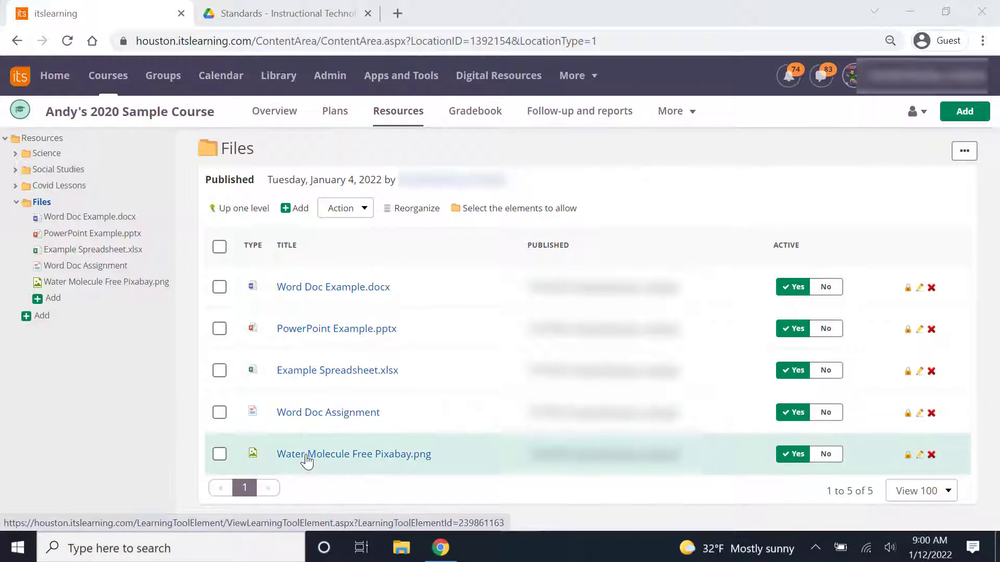
Download Water Molecule Free Pixabay.png from the Files list and bring up File Explorer.
{"action": "left_click", "coordinate": [306, 455]}
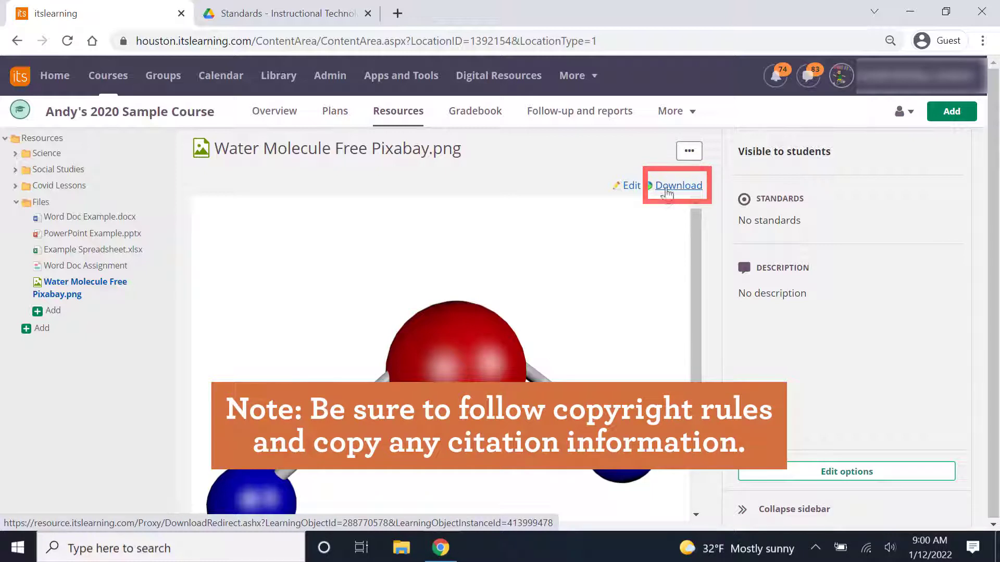
{"action": "left_click", "coordinate": [666, 186]}
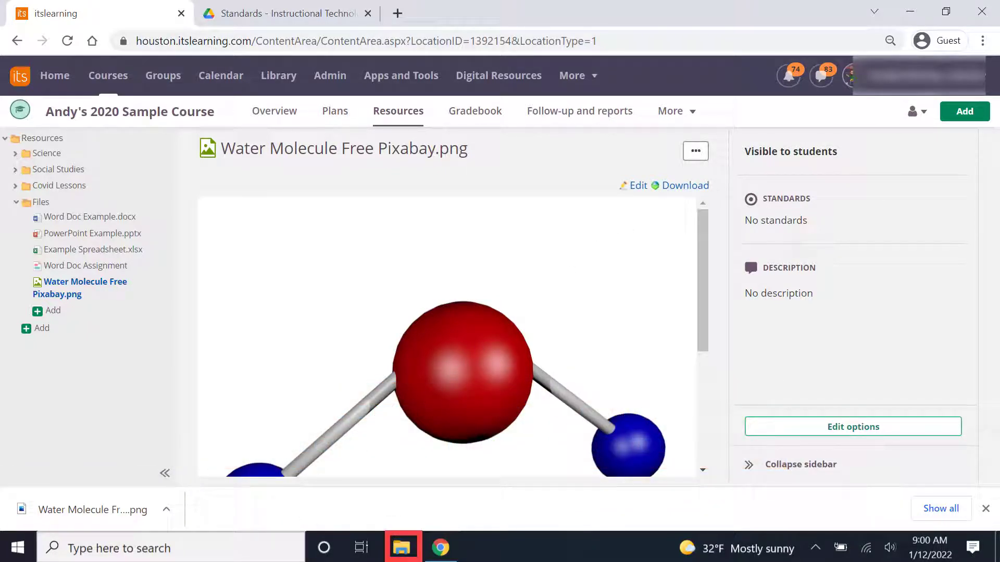
{"action": "left_click", "coordinate": [401, 548]}
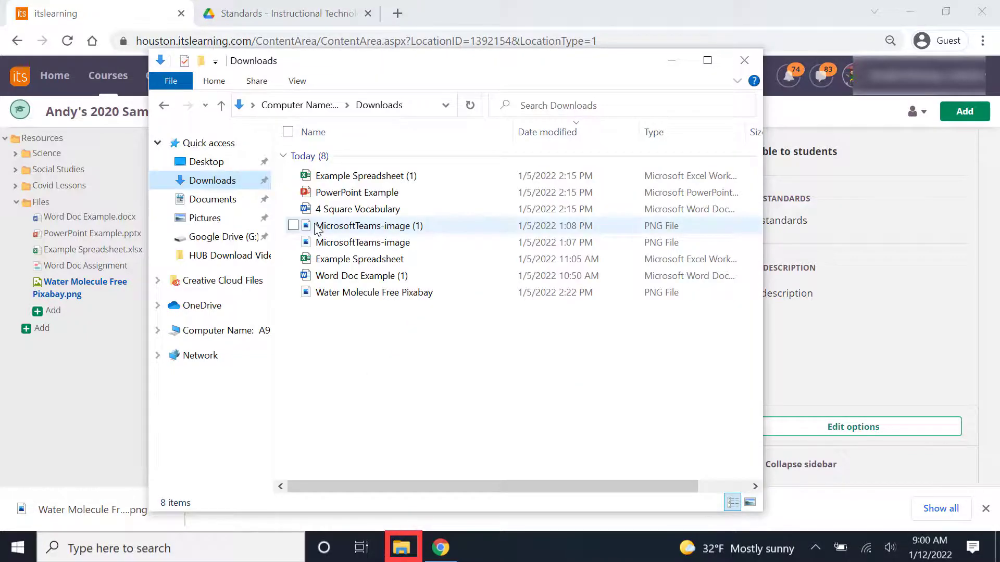
Refresh Downloads, preview Water Molecule Free Pixabay in Photos, then close the preview.
{"action": "left_click", "coordinate": [201, 183]}
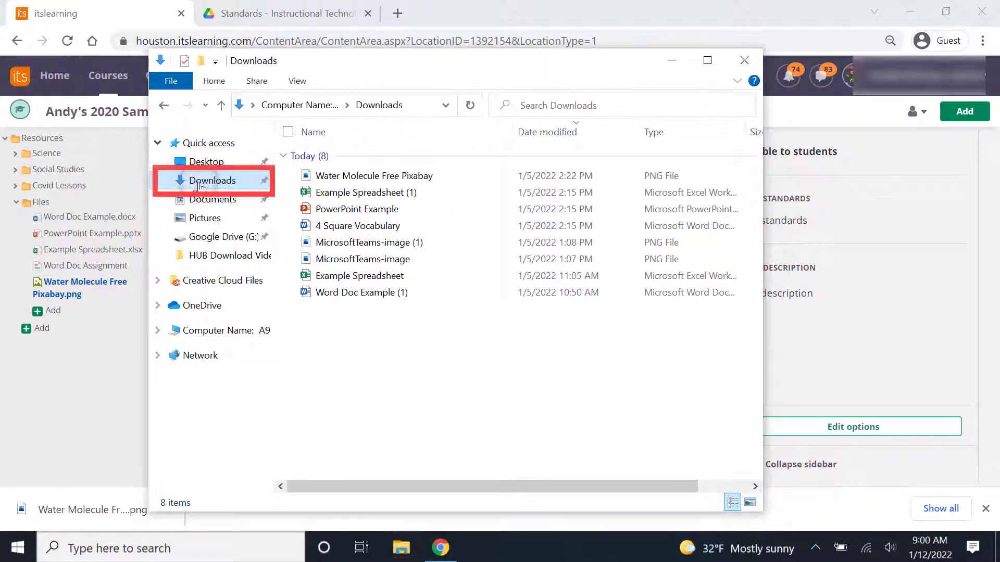
{"action": "double_click", "coordinate": [339, 178]}
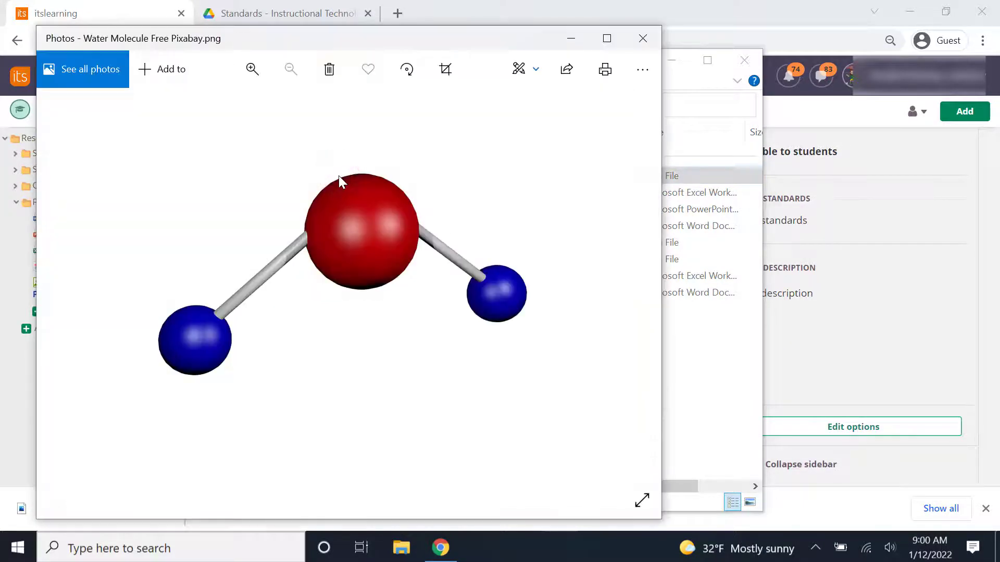
{"action": "left_click", "coordinate": [642, 40]}
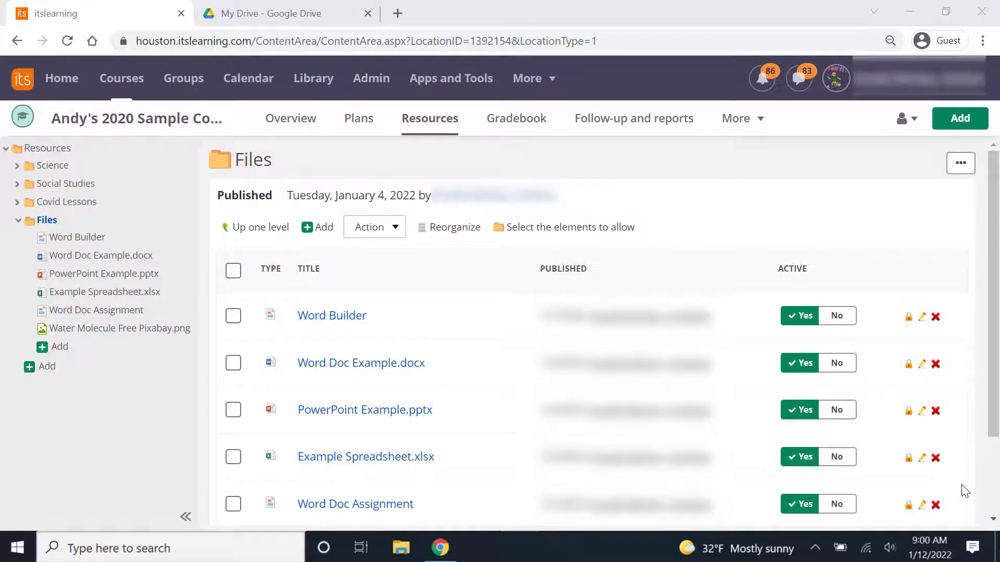
Put the Word Builder assignment into edit mode and scroll down to its attached files.
{"action": "left_click", "coordinate": [336, 318]}
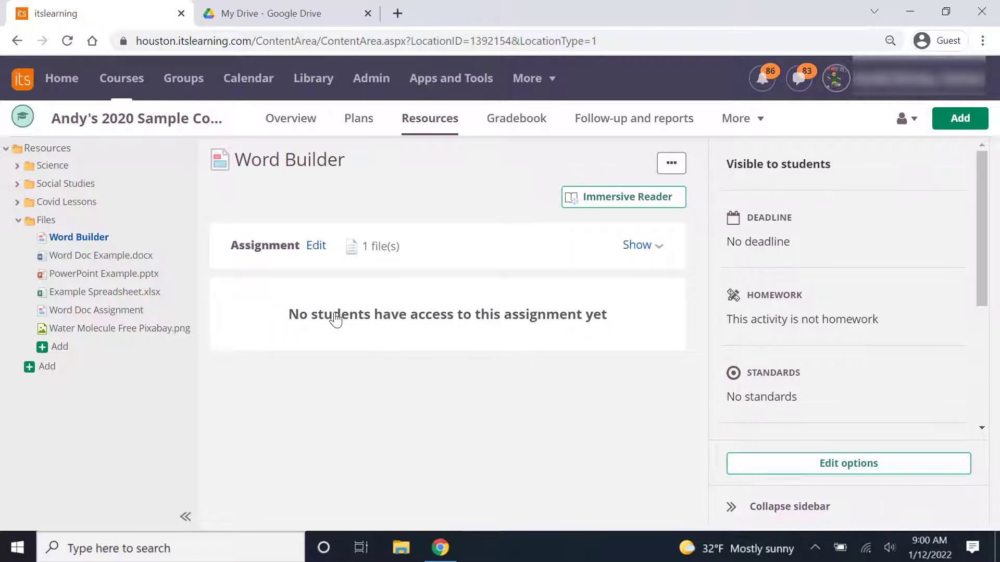
{"action": "left_click", "coordinate": [316, 246]}
{"action": "scroll", "coordinate": [316, 253], "scroll_direction": "down", "scroll_amount": 3}
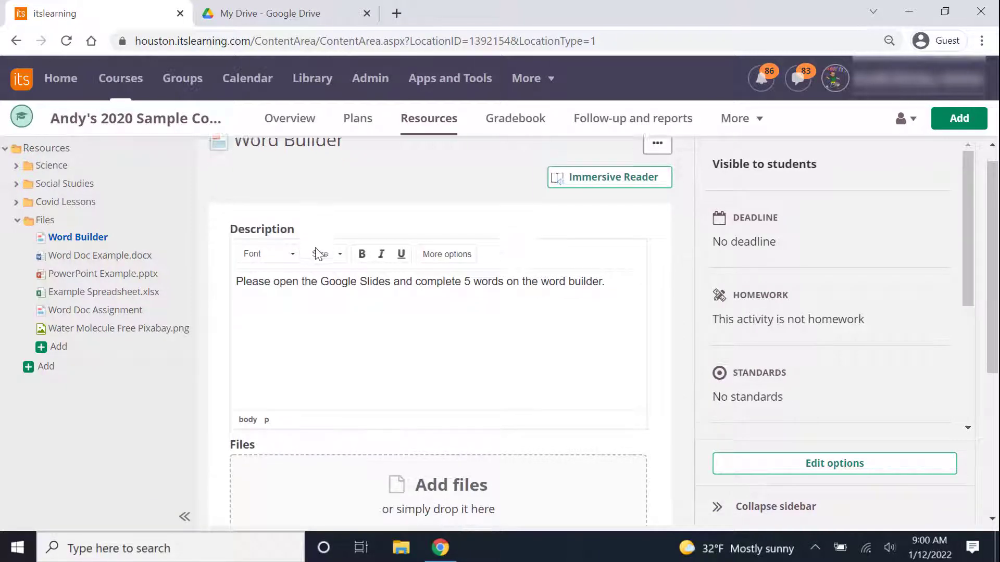
{"action": "scroll", "coordinate": [315, 249], "scroll_direction": "down", "scroll_amount": 2}
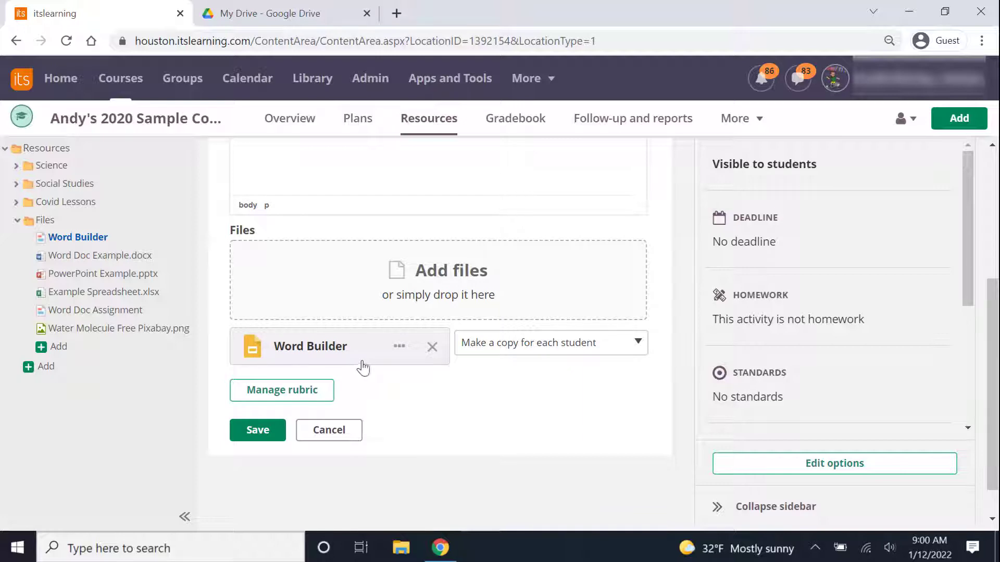
Open the Word Builder file card's options to edit it in Google Slides.
{"action": "left_click", "coordinate": [398, 349]}
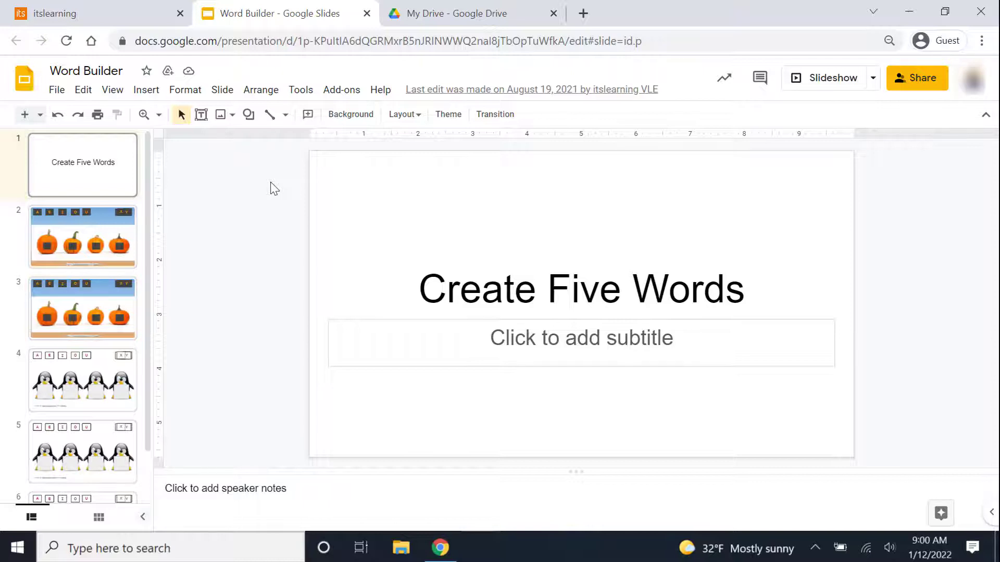
Make a copy of the entire presentation, renaming it from 'Copy of Word Builder' to 'Word Builder 2'.
{"action": "left_click", "coordinate": [57, 91]}
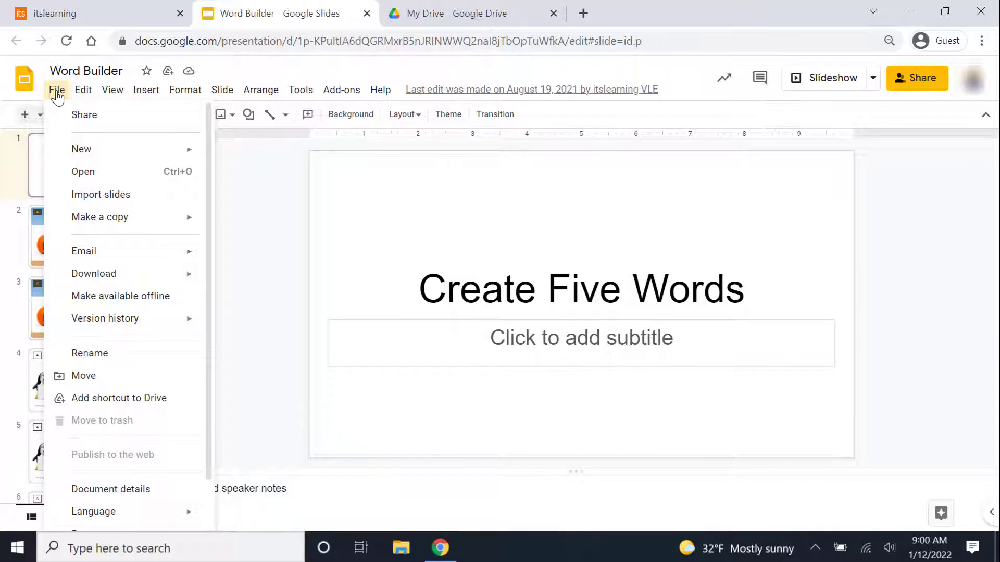
{"action": "mouse_move", "coordinate": [87, 211]}
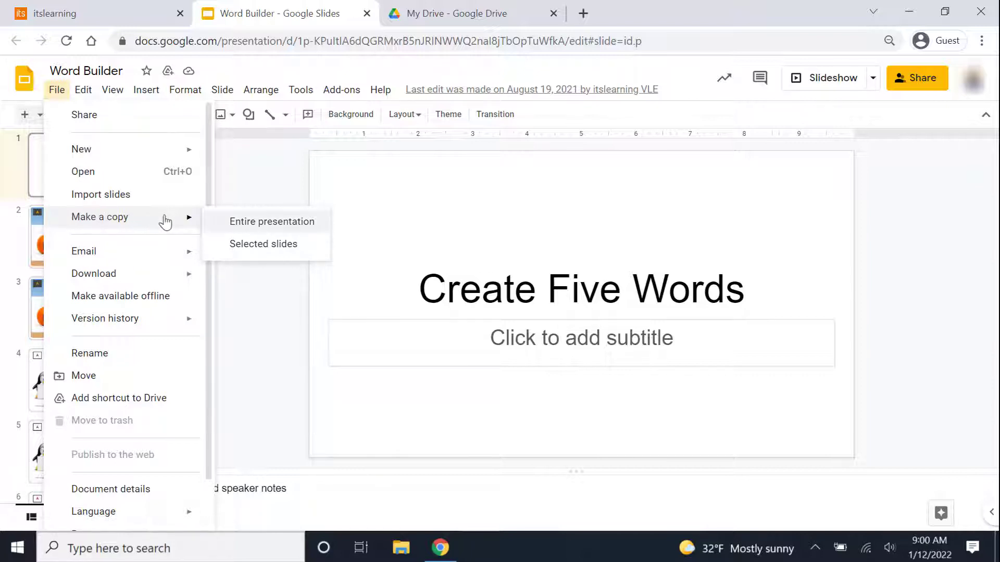
{"action": "left_click", "coordinate": [247, 223]}
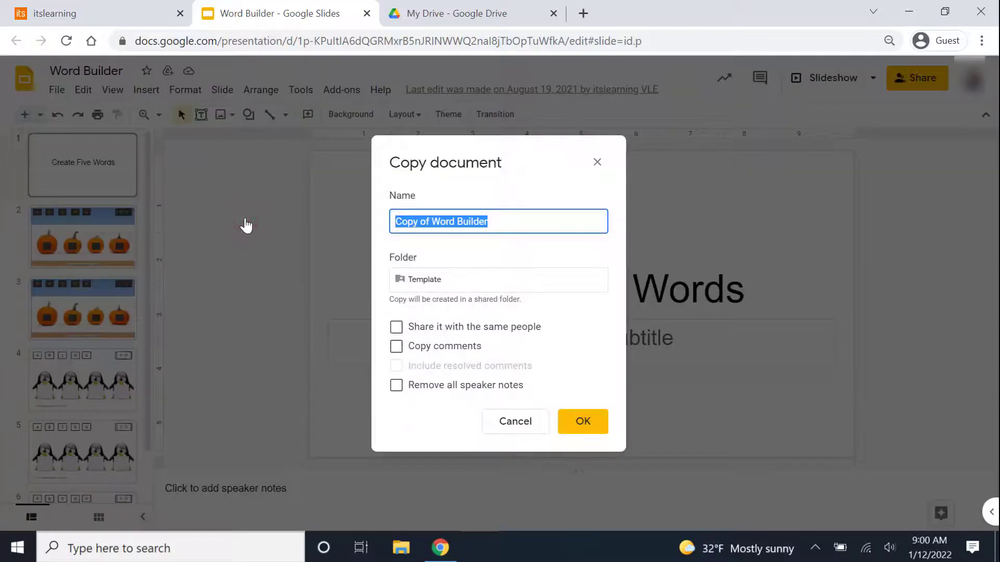
{"action": "left_click", "coordinate": [432, 222]}
{"action": "key", "text": "BackSpace"}
{"action": "key", "text": "BackSpace"}
{"action": "key", "text": "BackSpace"}
{"action": "key", "text": "BackSpace"}
{"action": "key", "text": "BackSpace"}
{"action": "key", "text": "BackSpace"}
{"action": "key", "text": "BackSpace"}
{"action": "key", "text": "BackSpace"}
{"action": "left_click", "coordinate": [476, 222]}
{"action": "type", "text": "2"}
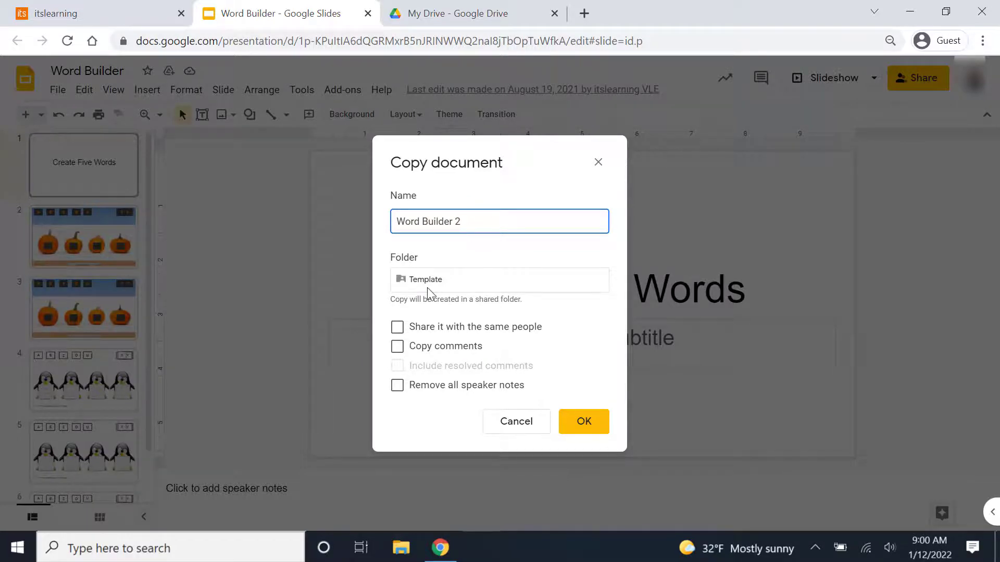
Change the copy's destination from Template to the Word Builder Files folder.
{"action": "left_click", "coordinate": [462, 277]}
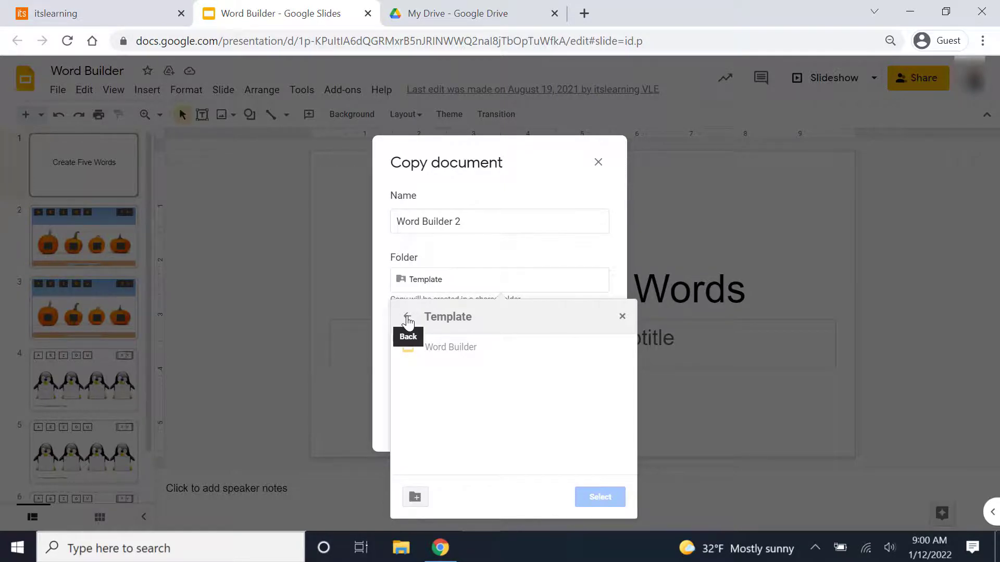
{"action": "left_click", "coordinate": [407, 318]}
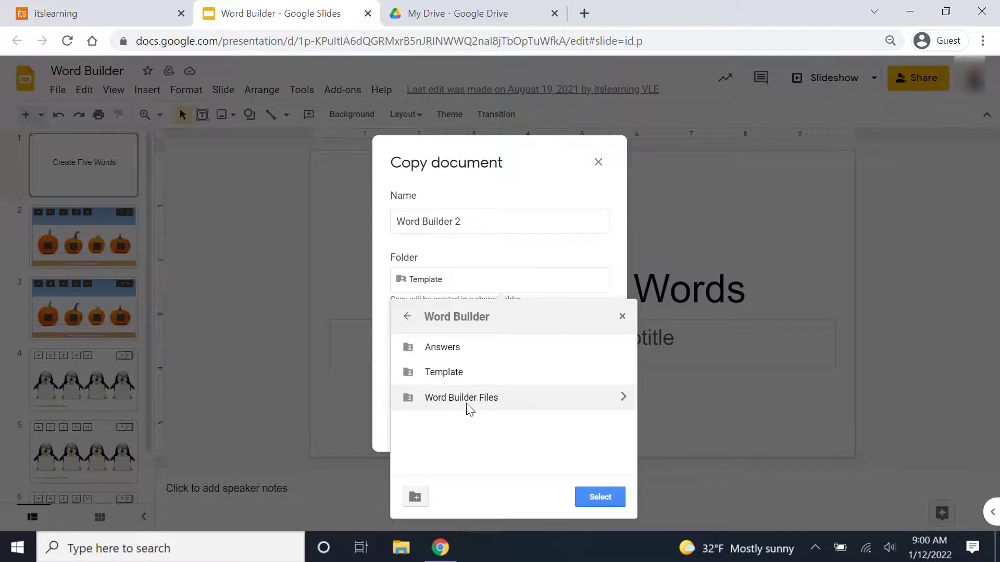
{"action": "left_click", "coordinate": [623, 398]}
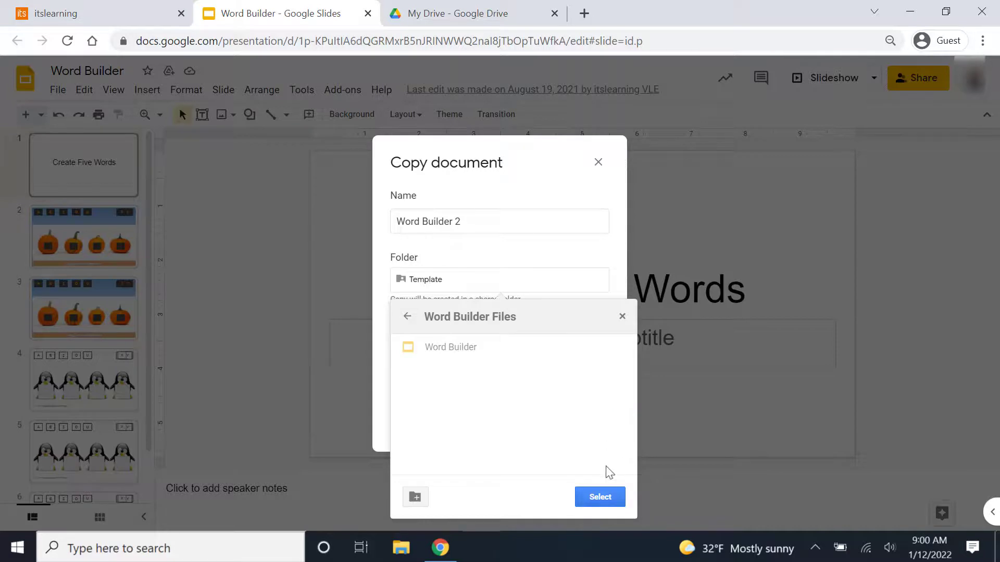
{"action": "left_click", "coordinate": [599, 497]}
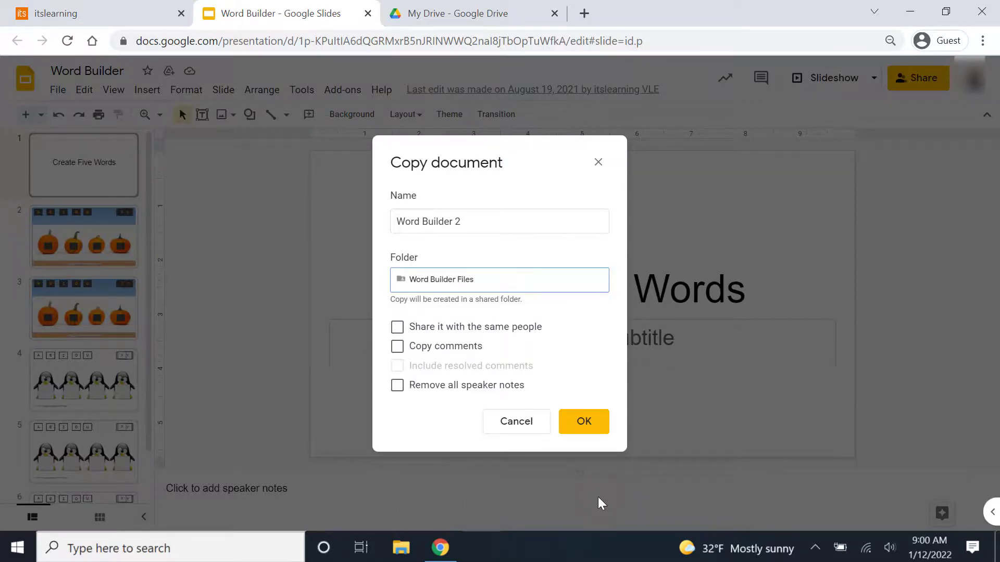